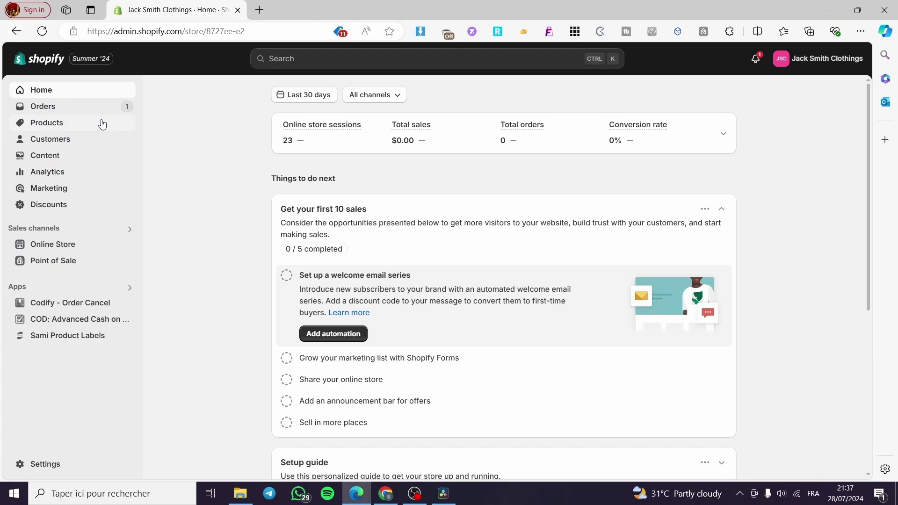
# - Open the store Settings page from the admin, passing through the Products list
pyautogui.click(49, 127)
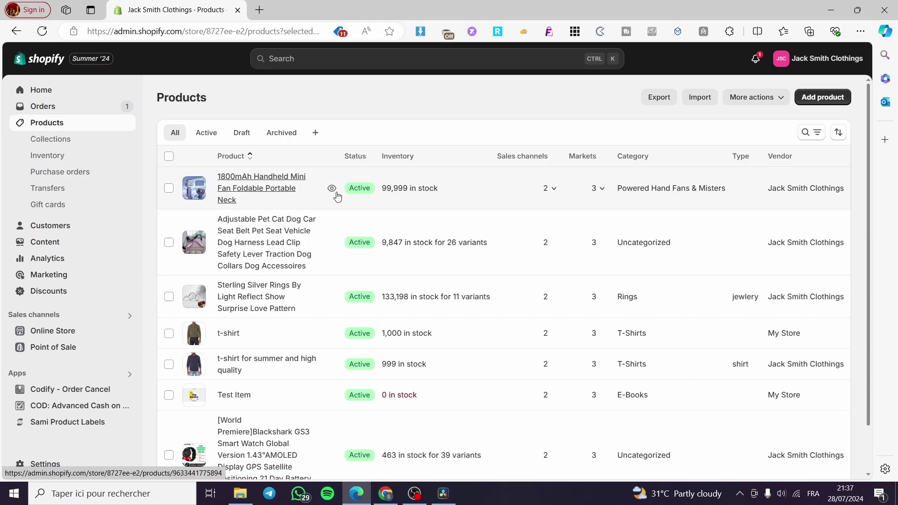
pyautogui.scroll(-2, 333, 186)
pyautogui.scroll(2, 345, 275)
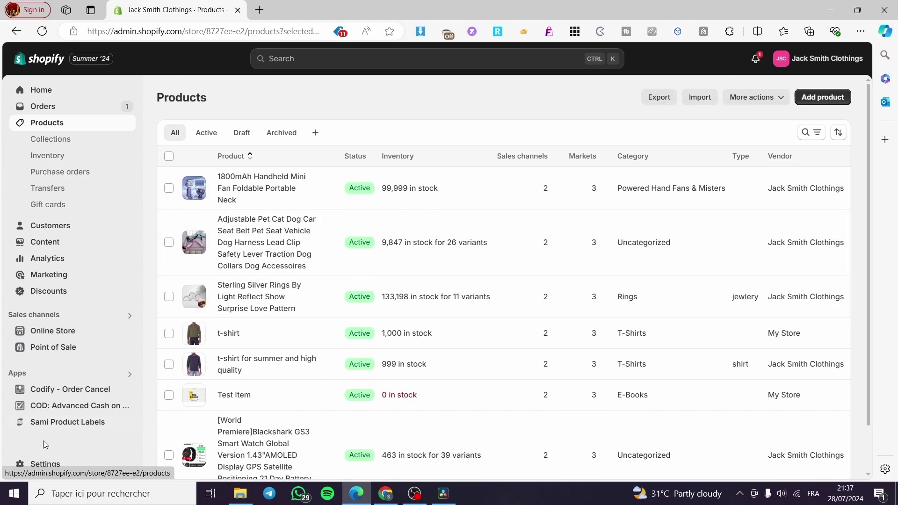
pyautogui.click(61, 465)
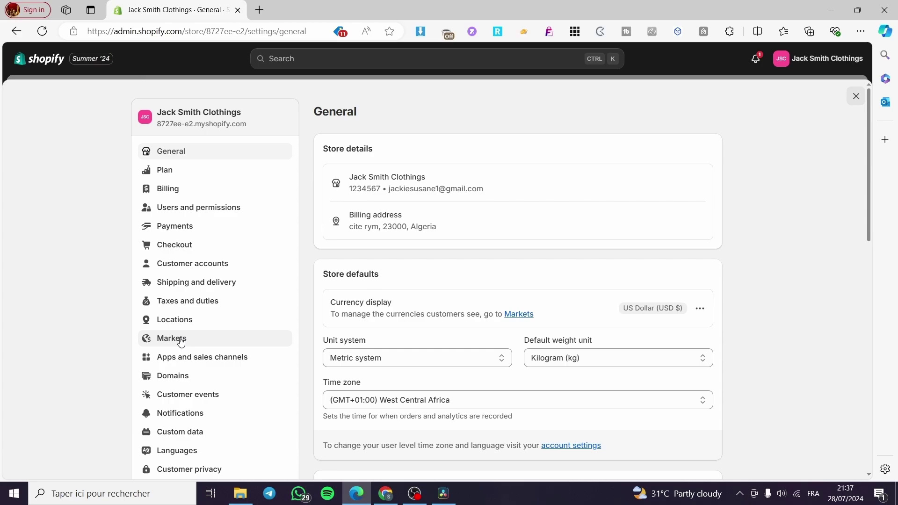
# - Open Markets and look through the usa market and Add market form without changing anything
pyautogui.click(196, 344)
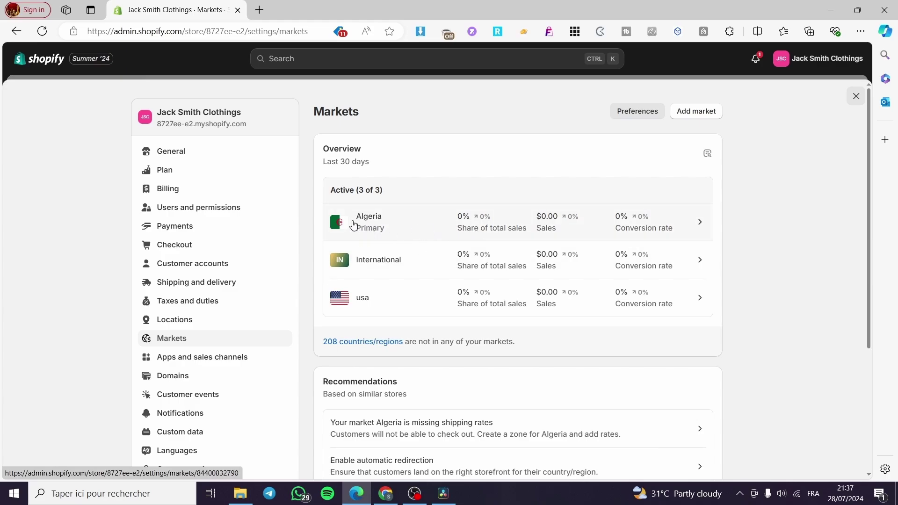
pyautogui.click(375, 298)
pyautogui.click(659, 115)
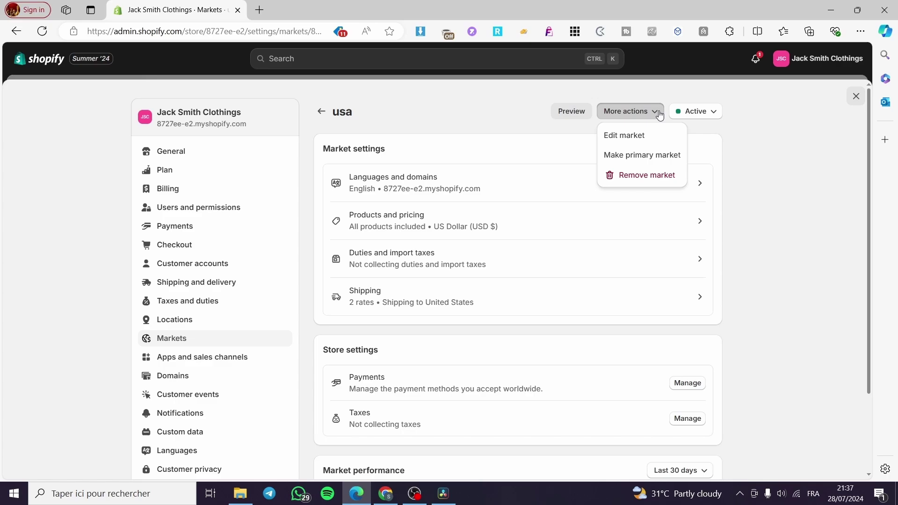
pyautogui.click(653, 113)
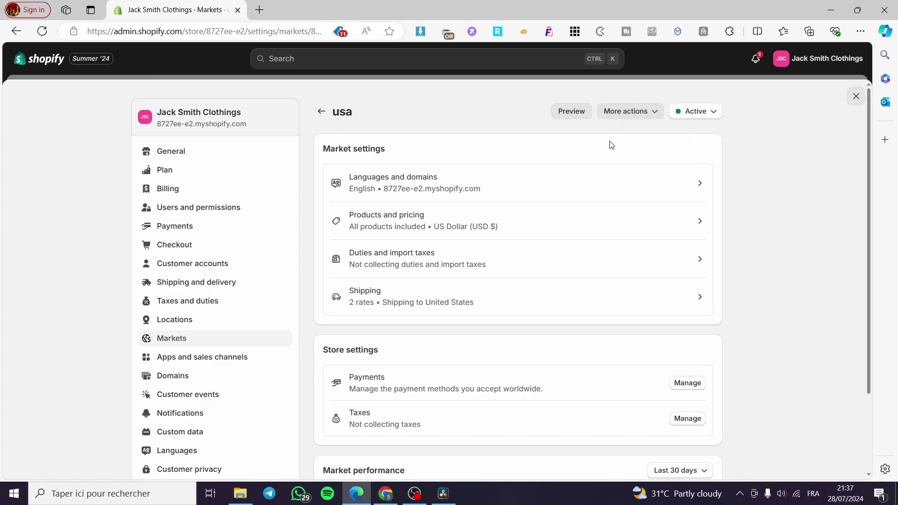
pyautogui.click(321, 111)
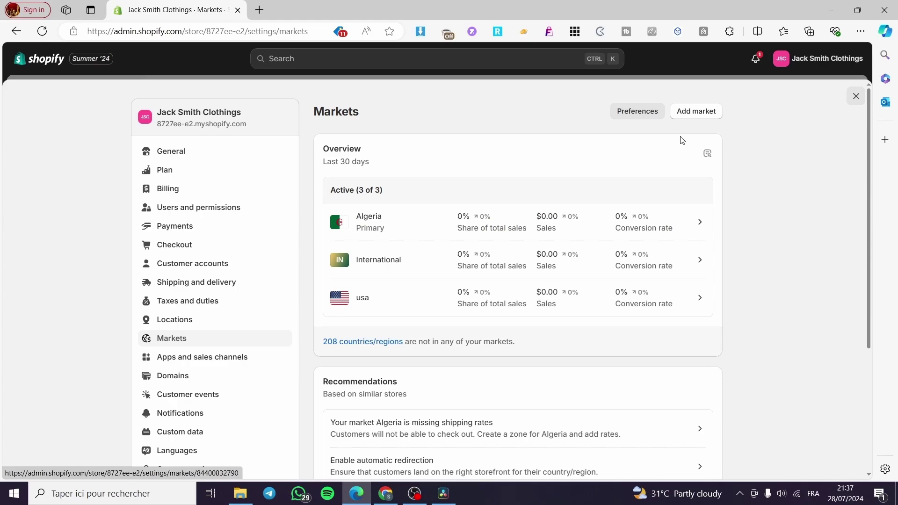
pyautogui.click(688, 112)
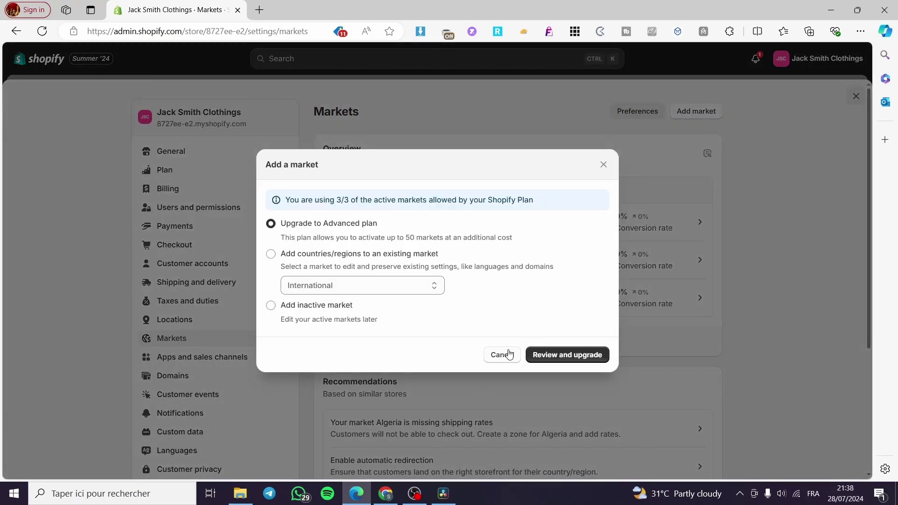
pyautogui.click(502, 354)
# - Remove the International market and confirm the removal
pyautogui.click(689, 261)
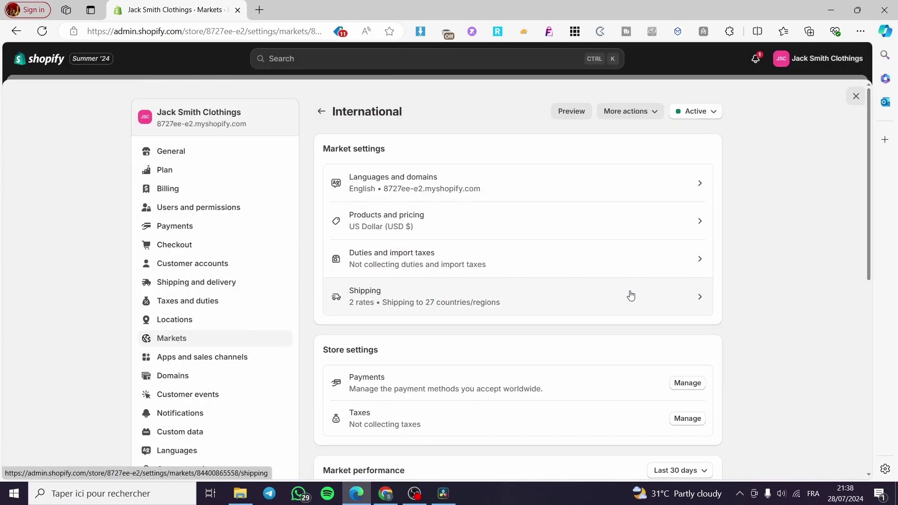
pyautogui.click(657, 113)
pyautogui.click(633, 155)
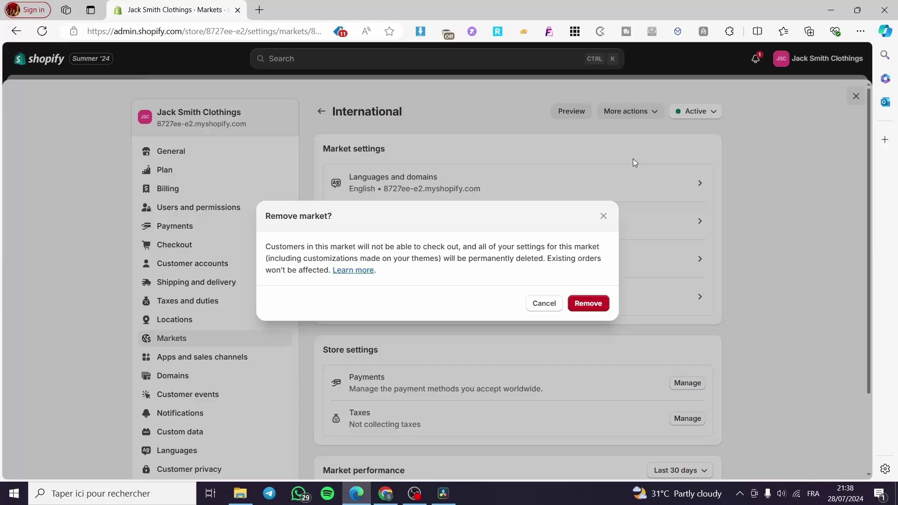
pyautogui.click(603, 301)
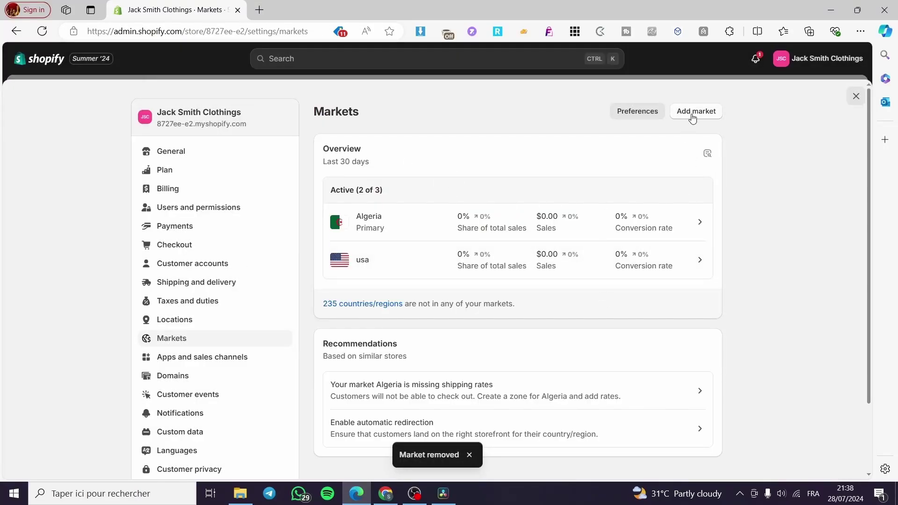
# - Create a market named 'France' that includes the country France under Europe
pyautogui.click(692, 116)
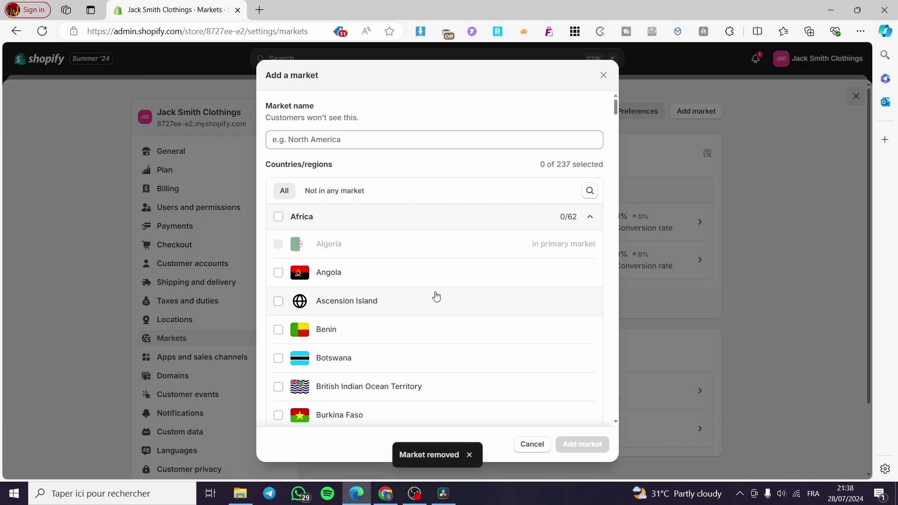
pyautogui.scroll(-3, 437, 297)
pyautogui.scroll(3, 456, 277)
pyautogui.click(306, 139)
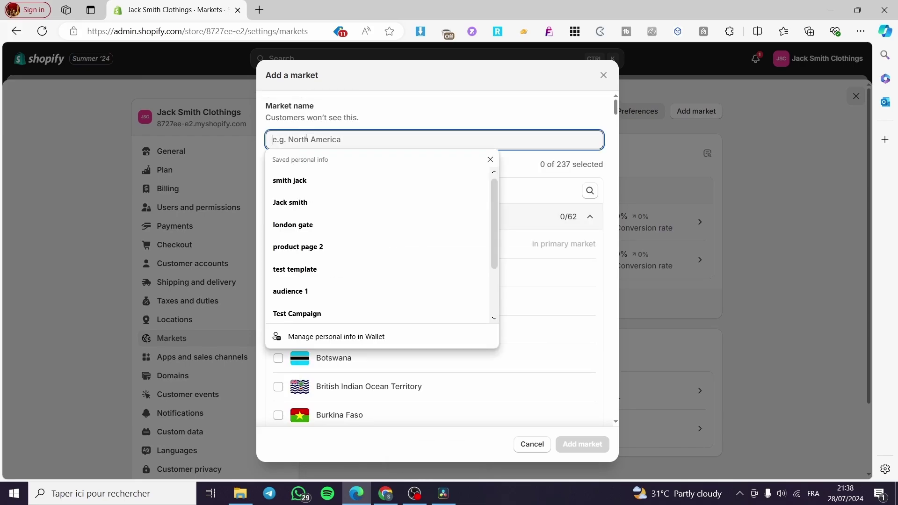
pyautogui.write('Europe')
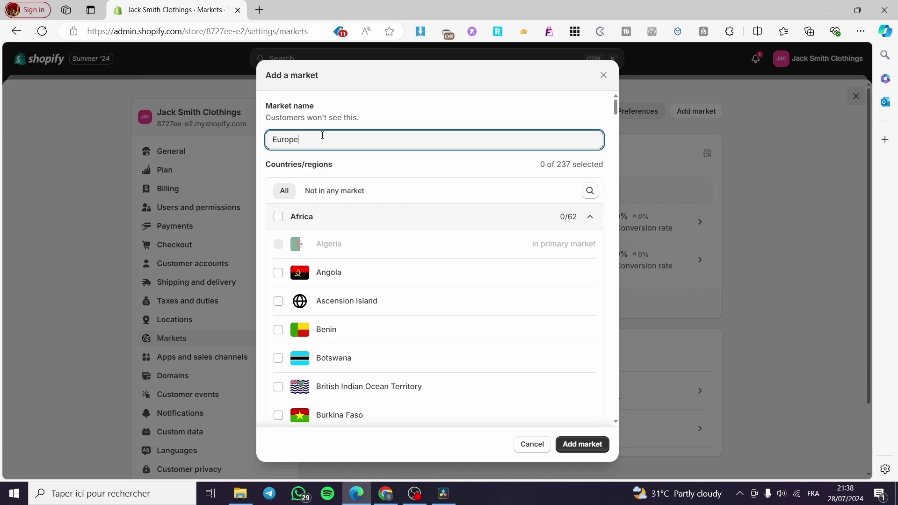
pyautogui.moveTo(322, 135); pyautogui.dragTo(243, 142)
pyautogui.write('France')
pyautogui.moveTo(617, 109); pyautogui.dragTo(609, 252)
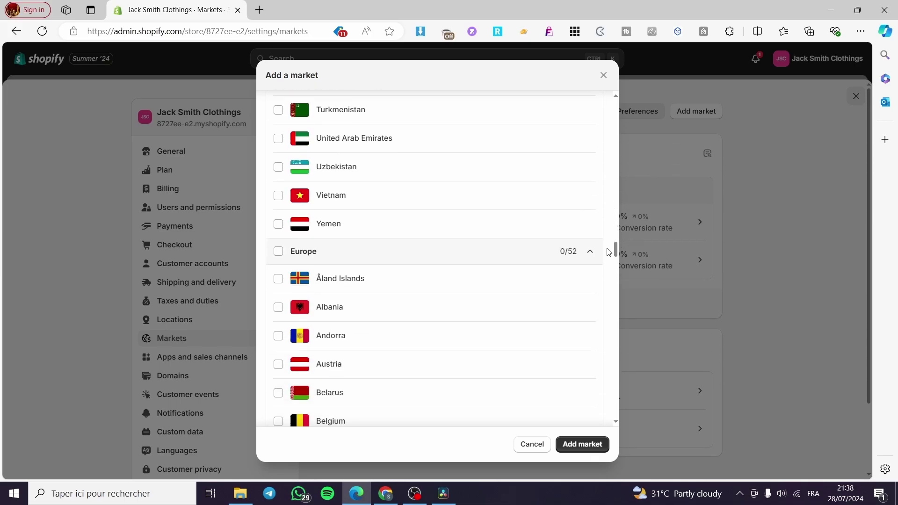
pyautogui.scroll(-10, 369, 286)
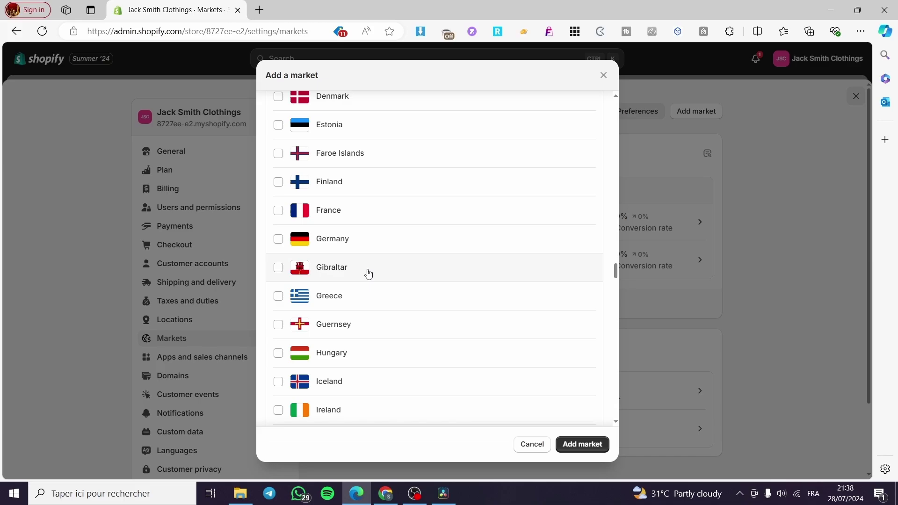
pyautogui.click(278, 211)
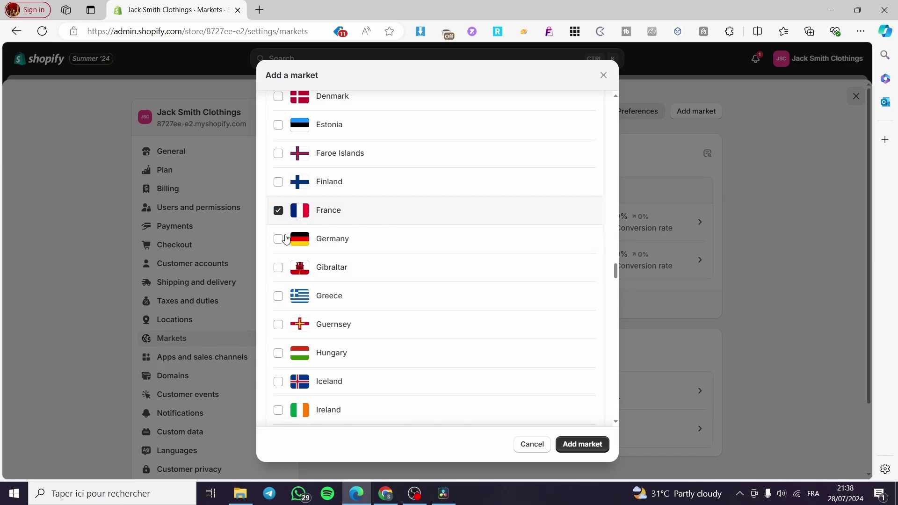
pyautogui.click(579, 447)
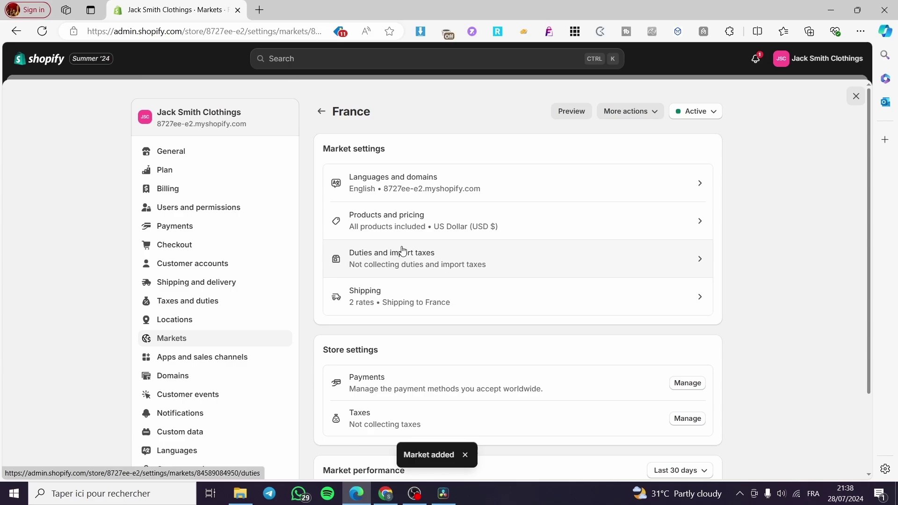
# - Make France the primary market, replacing Algeria, and return to the Markets list
pyautogui.click(715, 112)
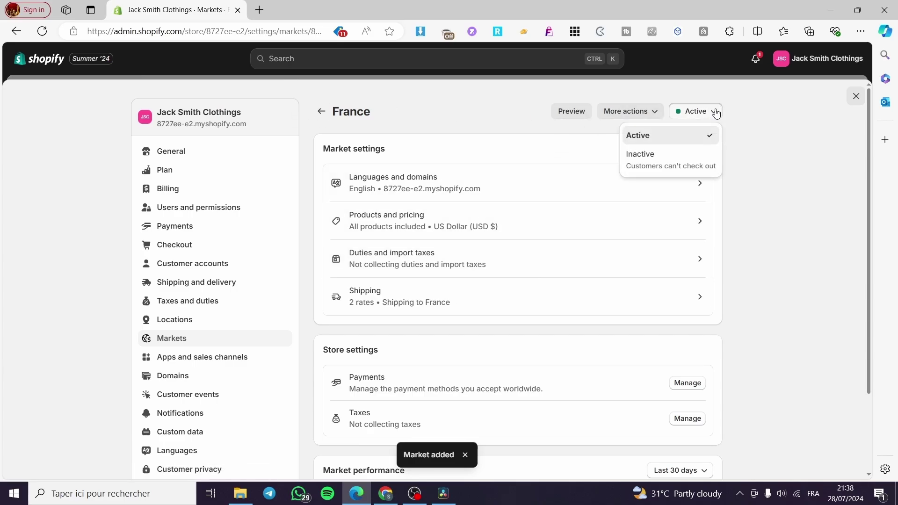
pyautogui.click(712, 134)
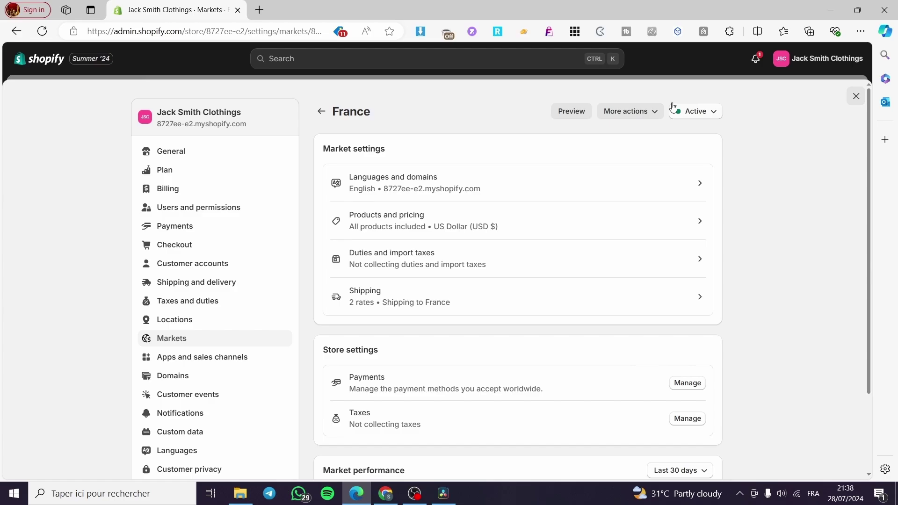
pyautogui.click(628, 112)
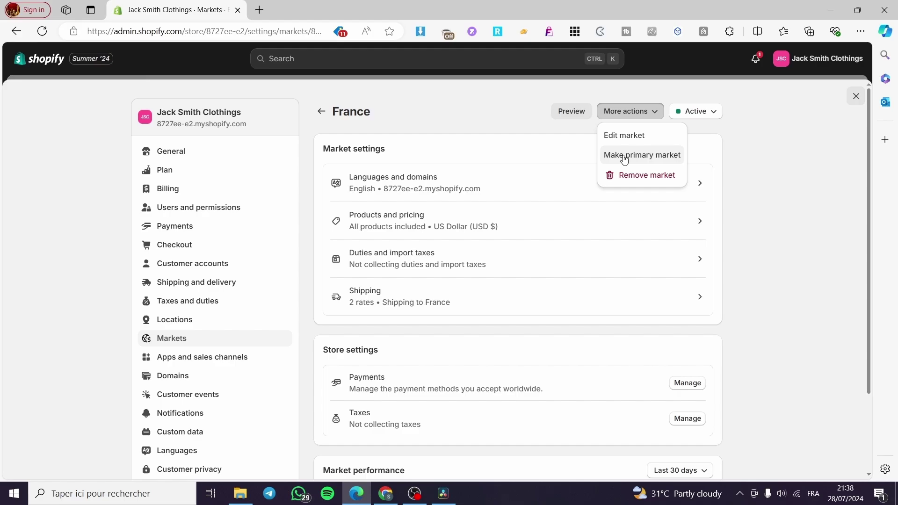
pyautogui.click(654, 156)
pyautogui.click(606, 292)
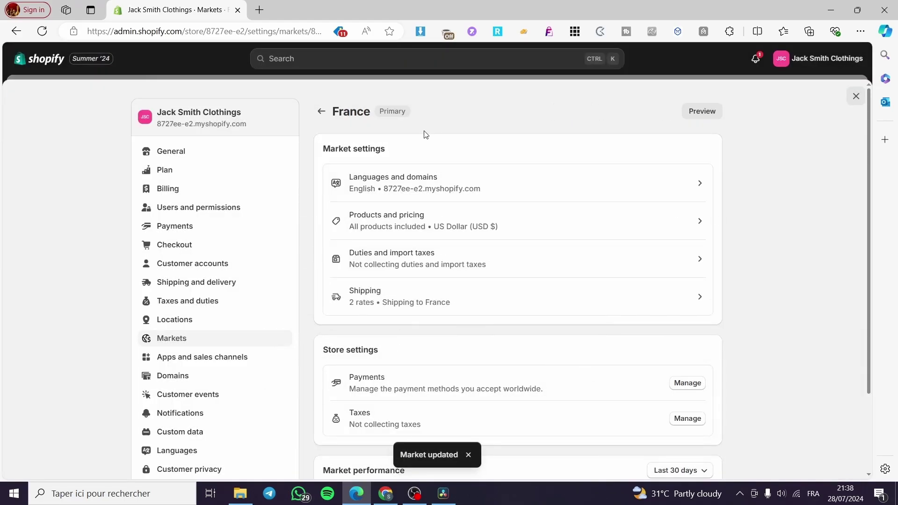
pyautogui.click(321, 111)
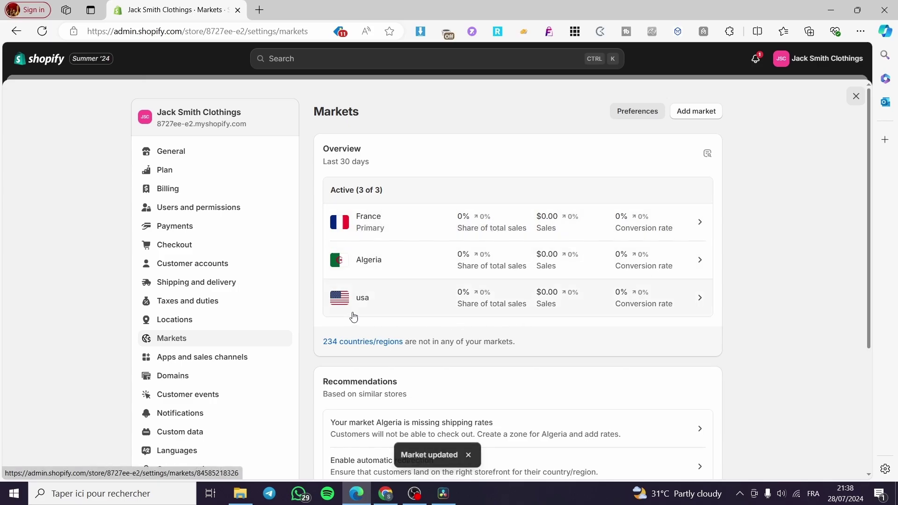
# - Switch the primary market from France to usa and return to the Markets list
pyautogui.click(415, 307)
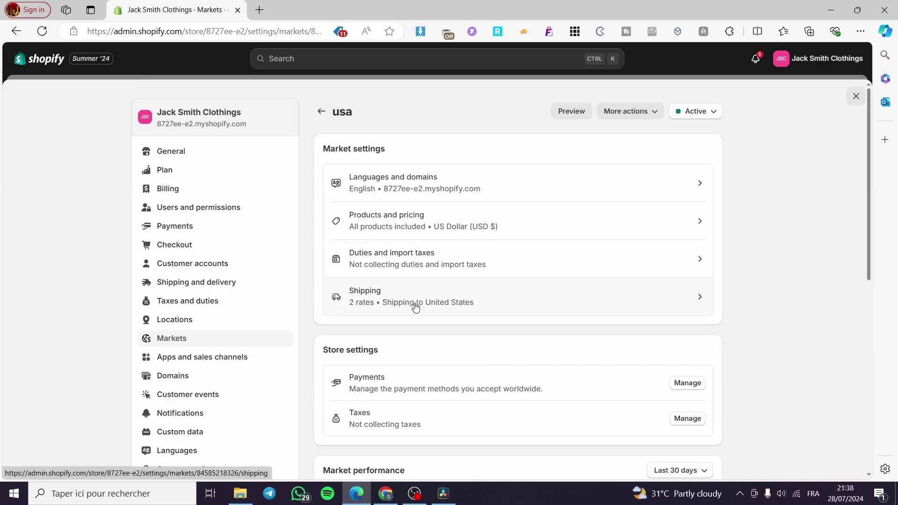
pyautogui.click(660, 112)
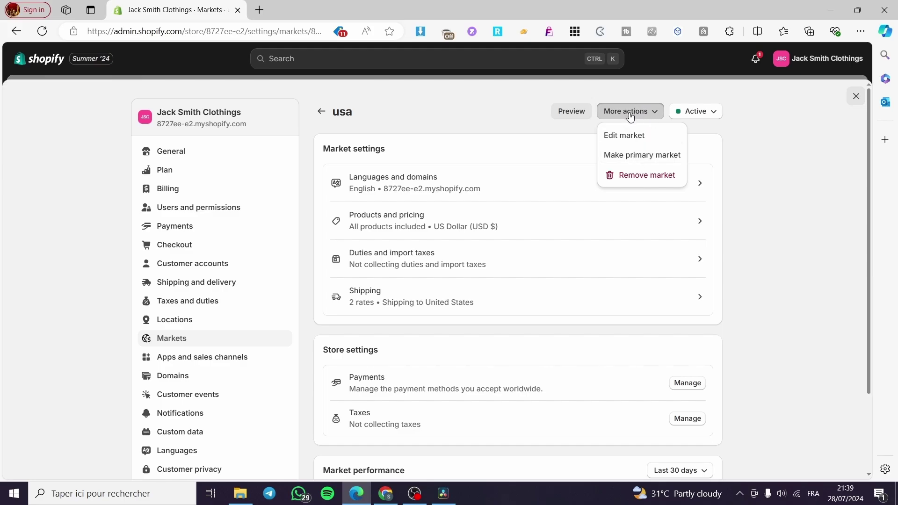
pyautogui.click(656, 157)
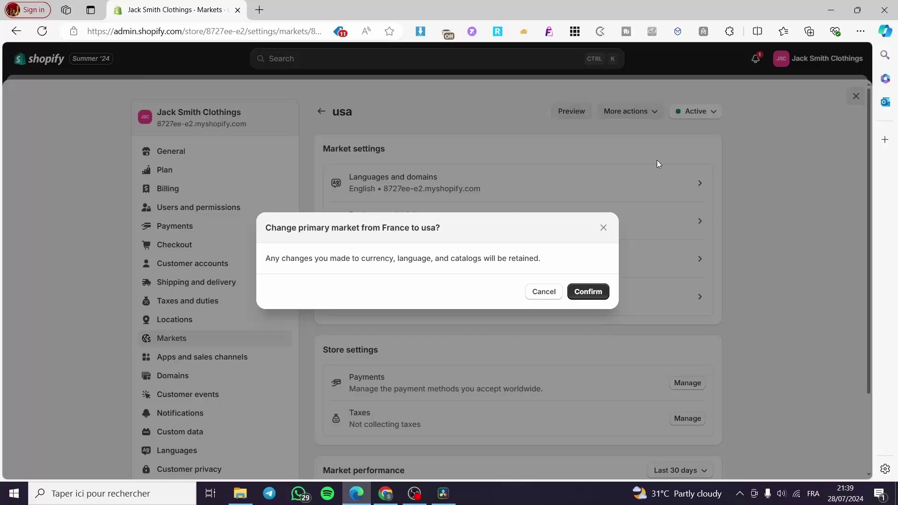
pyautogui.click(587, 291)
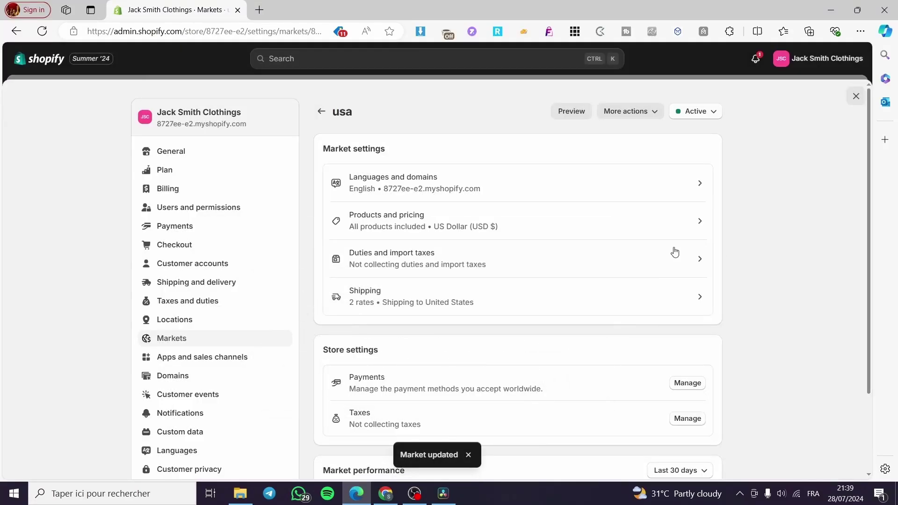
pyautogui.click(322, 111)
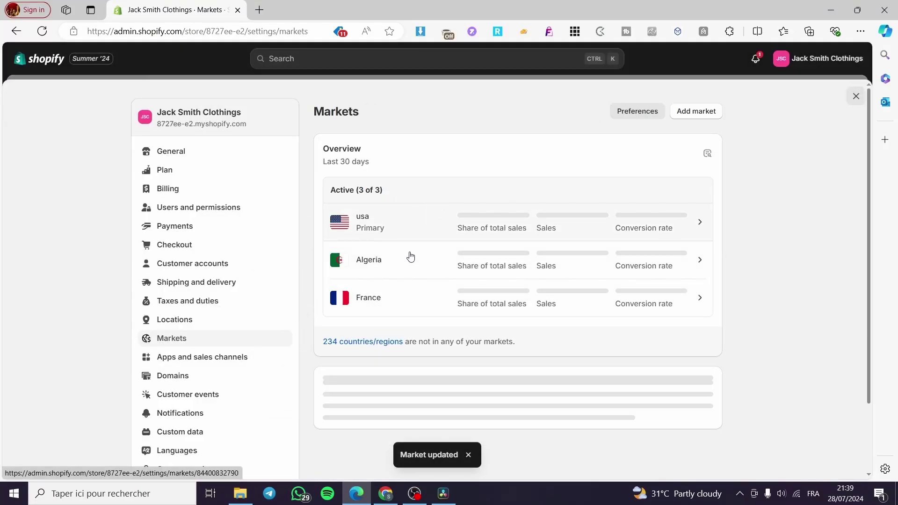
# - Start a new location in Locations with its country set to France
pyautogui.click(191, 321)
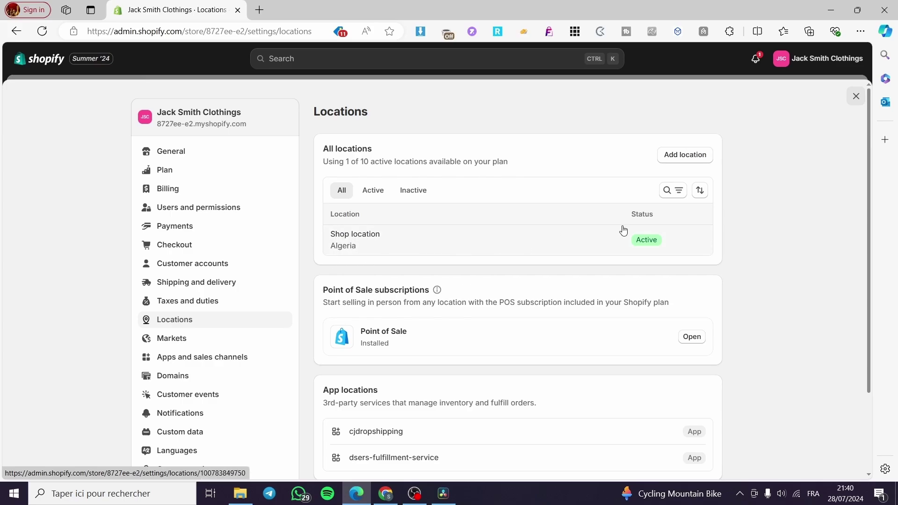
pyautogui.click(694, 158)
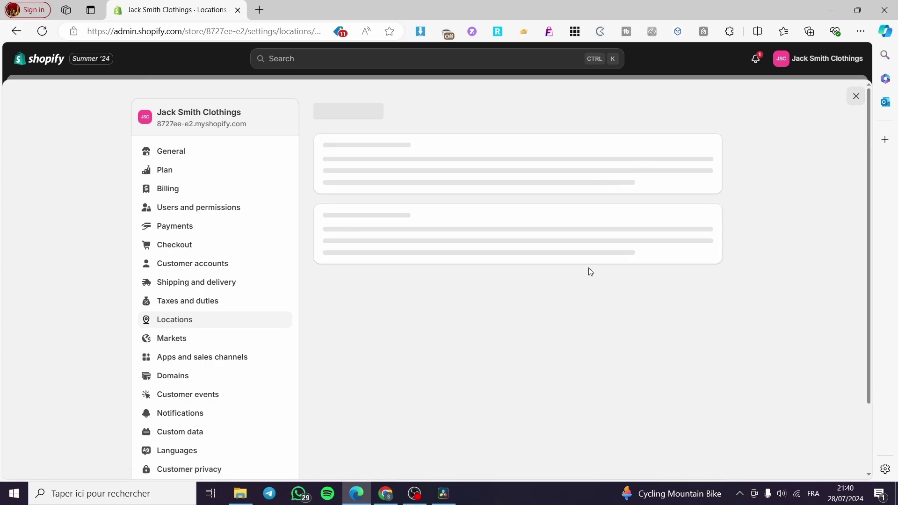
pyautogui.click(399, 289)
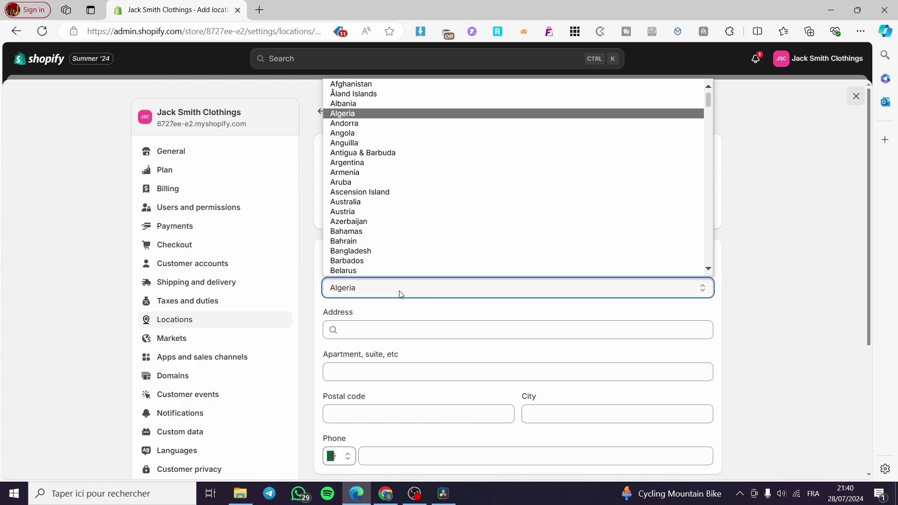
pyautogui.scroll(1, 440, 229)
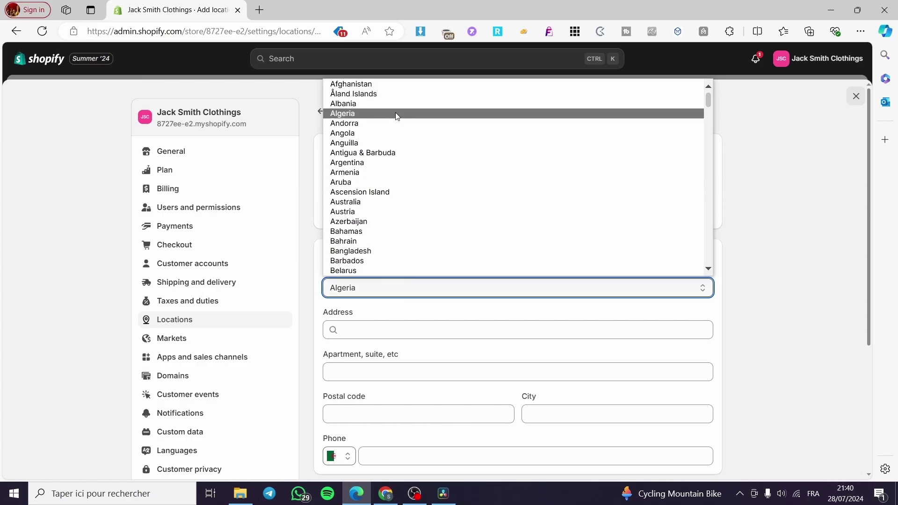
pyautogui.scroll(-10, 451, 249)
pyautogui.scroll(-5, 456, 238)
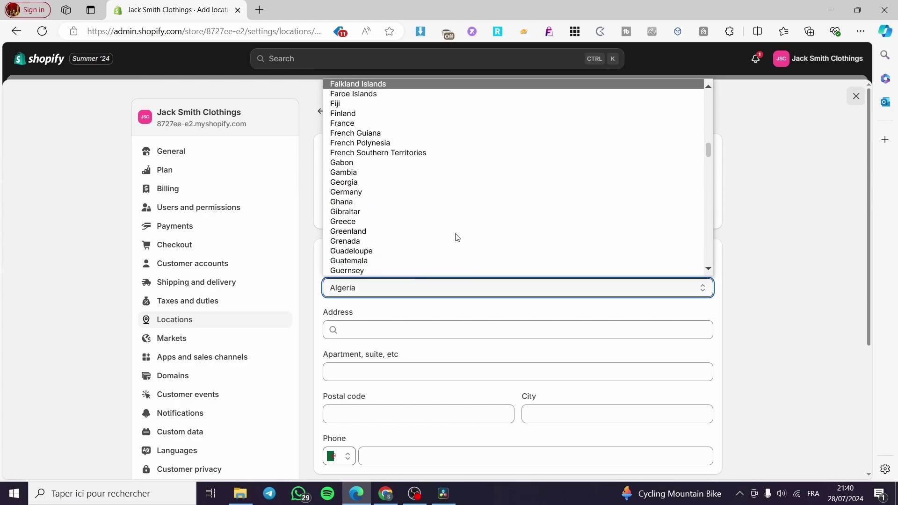
pyautogui.click(408, 122)
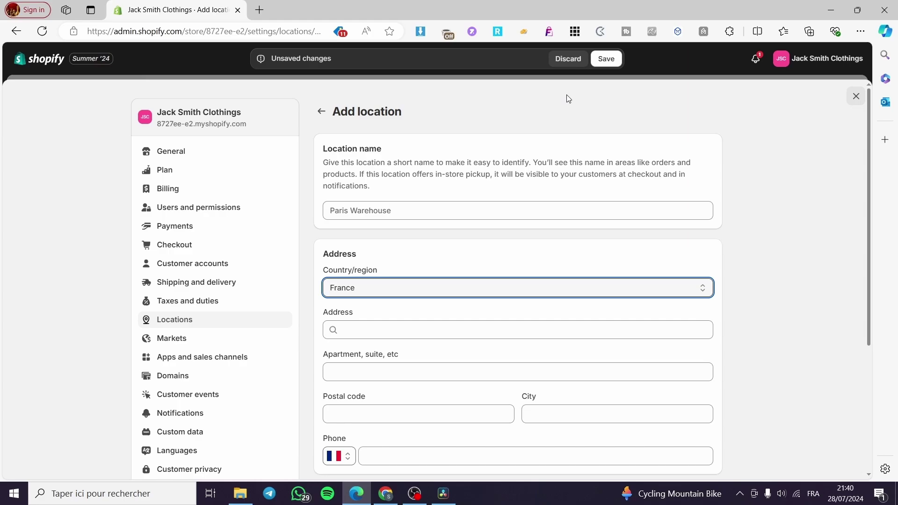
# - Name the location 'Paris' and save it
pyautogui.click(607, 60)
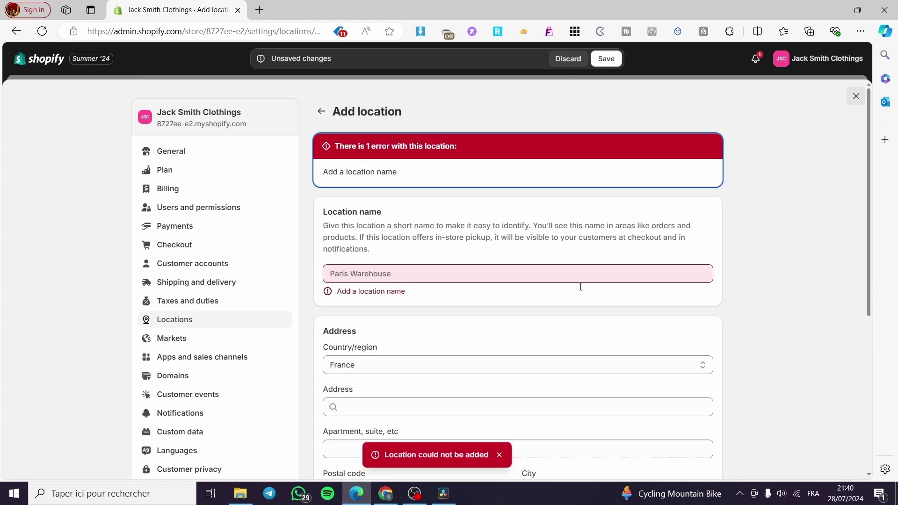
pyautogui.scroll(-1, 580, 287)
pyautogui.click(424, 221)
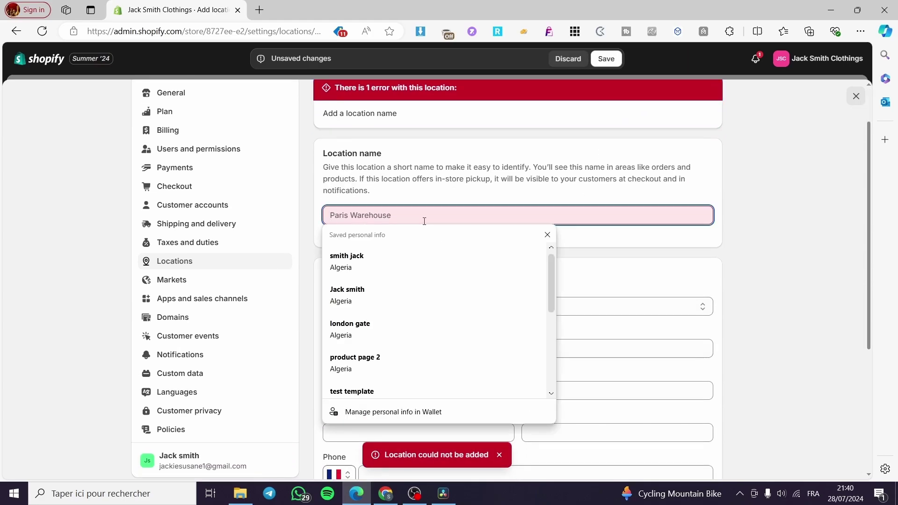
pyautogui.write('Par')
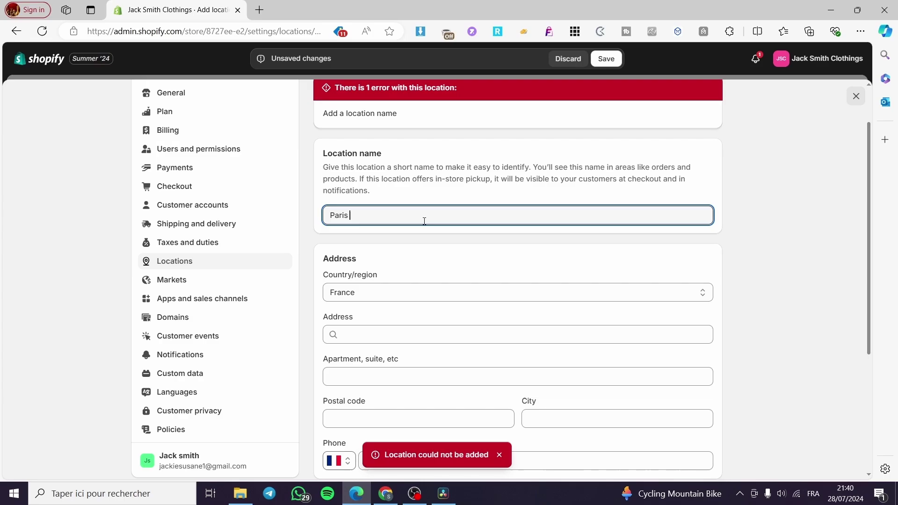
pyautogui.write('is')
pyautogui.click(615, 59)
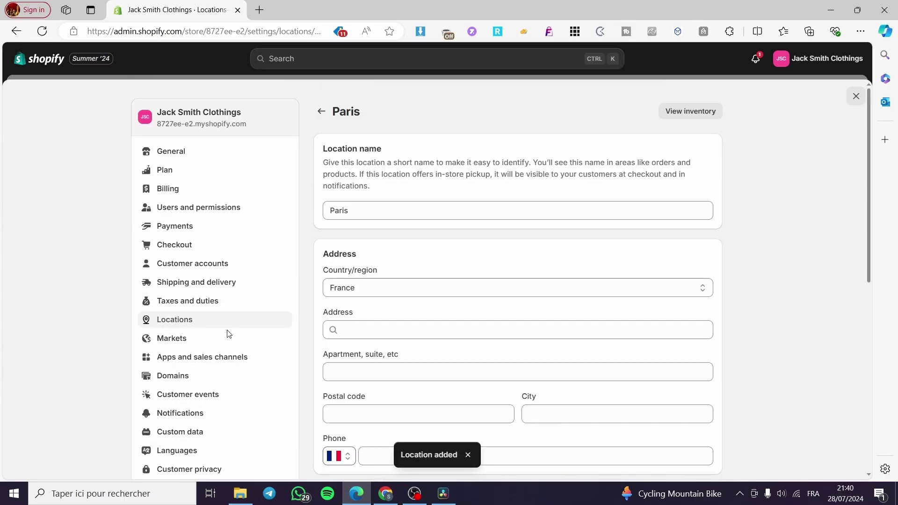
# - Return to the Markets settings showing usa as primary, plus Algeria and France
pyautogui.click(206, 344)
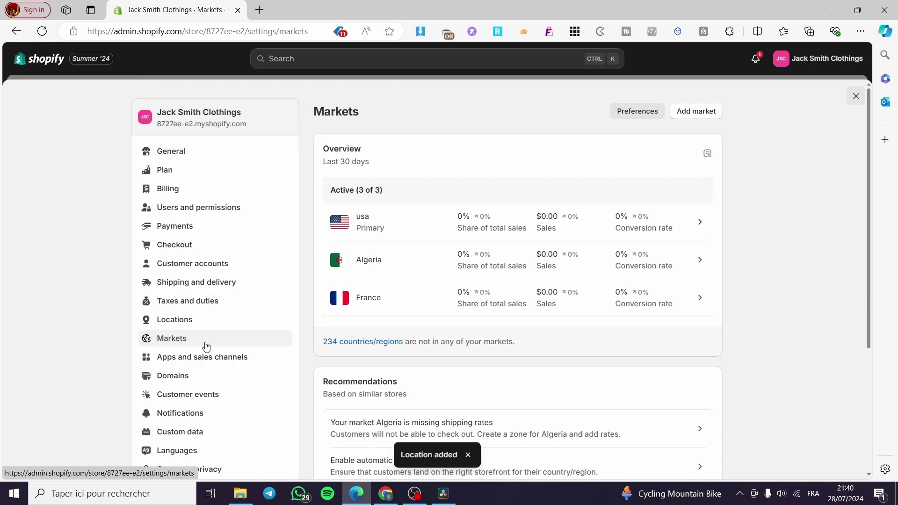